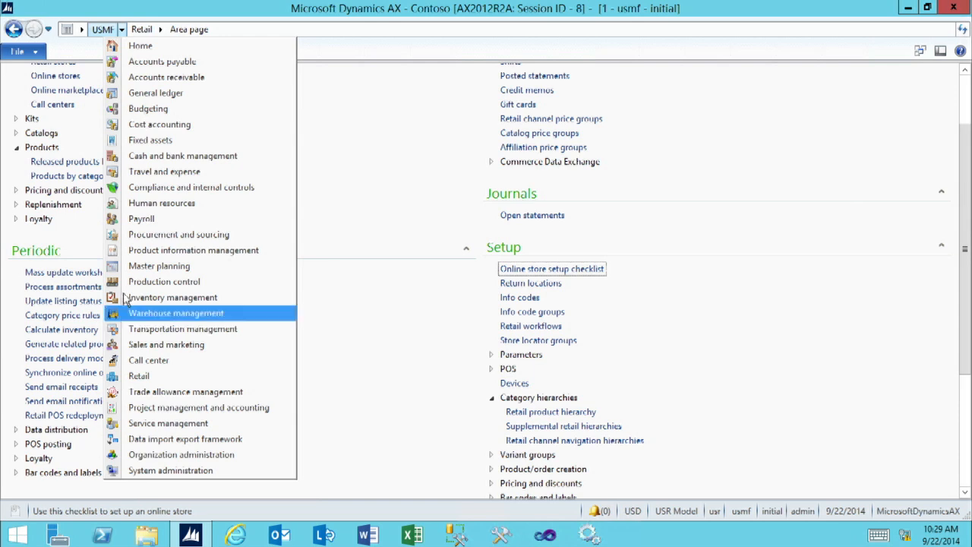
# Step: Create a new released product in Product information management and give it product number 1100
pyautogui.click(140, 256)
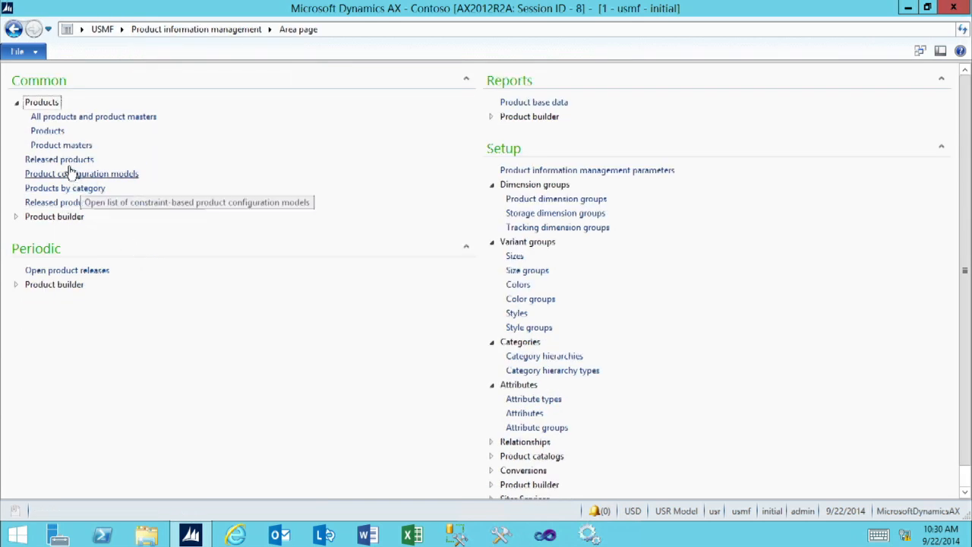
pyautogui.click(63, 159)
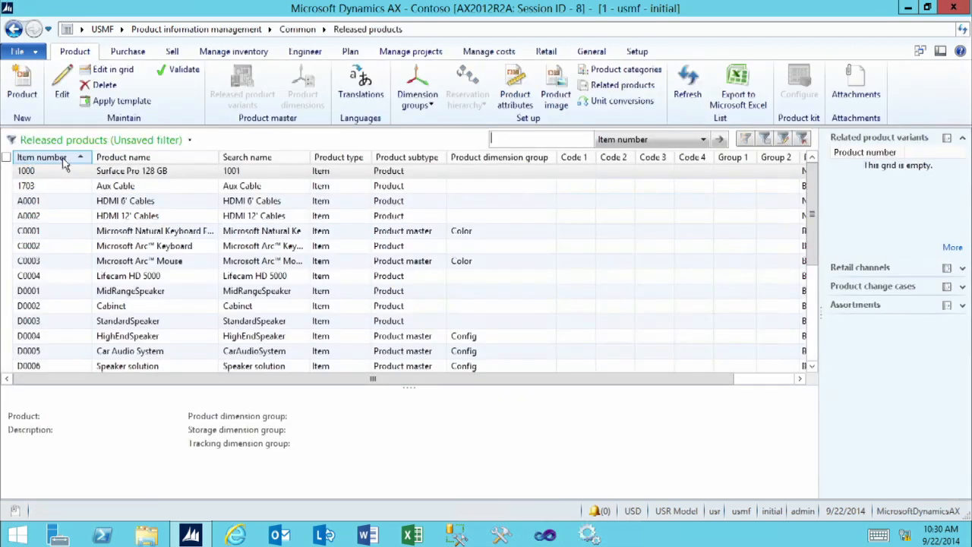
pyautogui.click(21, 88)
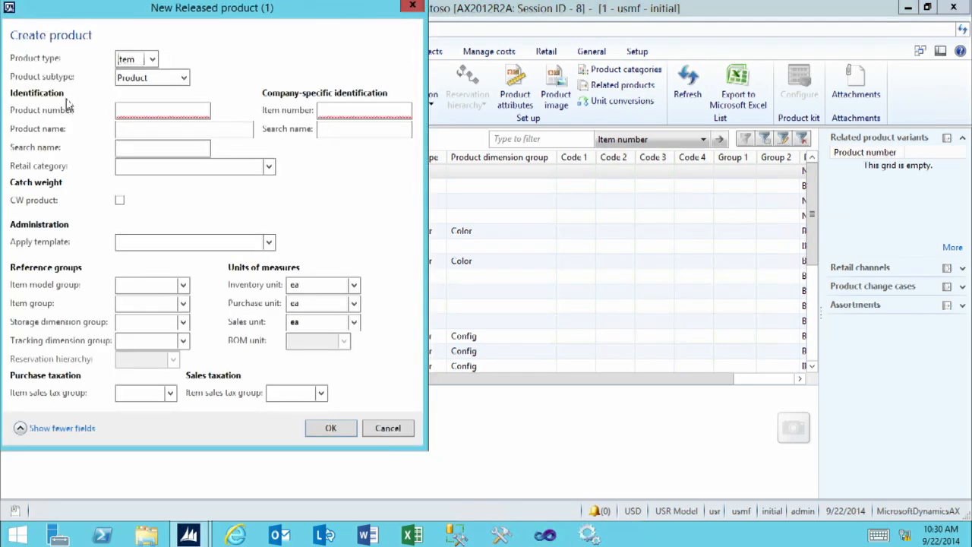
pyautogui.click(127, 112)
pyautogui.write('11')
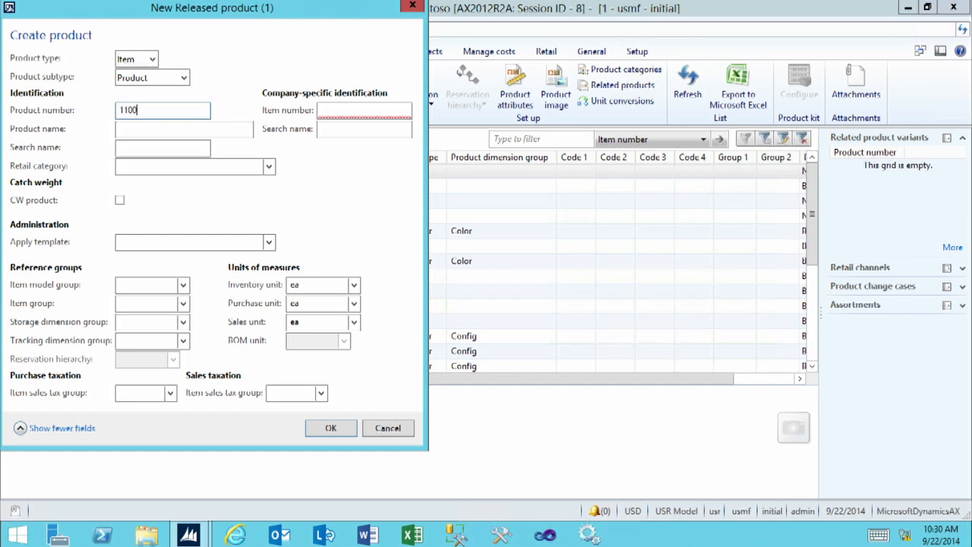
pyautogui.write('00')
pyautogui.press('Tab')
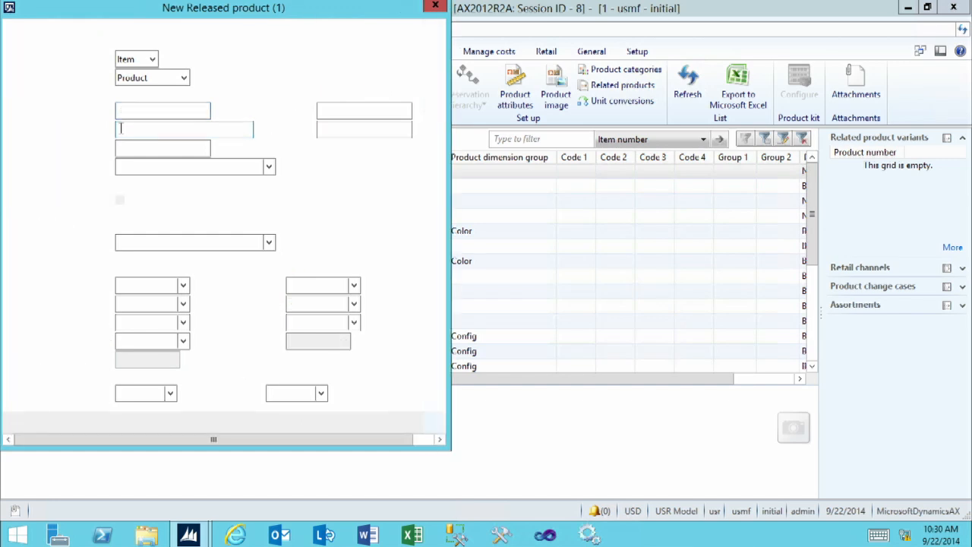
# Step: Name the product Baby T-Shirt and set its company-specific search name to Baby T-shirt
pyautogui.doubleClick(119, 131)
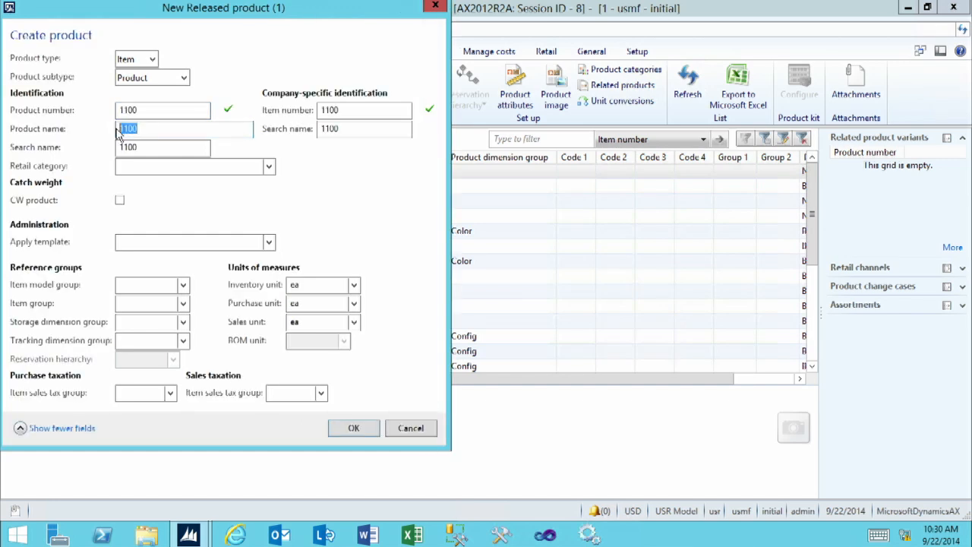
pyautogui.press('BackSpace')
pyautogui.press('Tab')
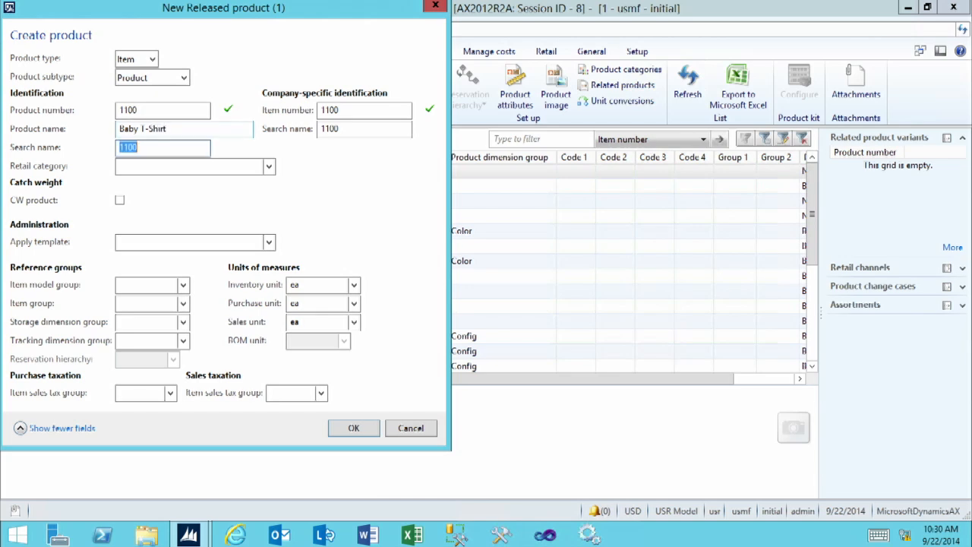
pyautogui.click(321, 128)
pyautogui.press('BackSpace')
pyautogui.write('Baby T-shirt')
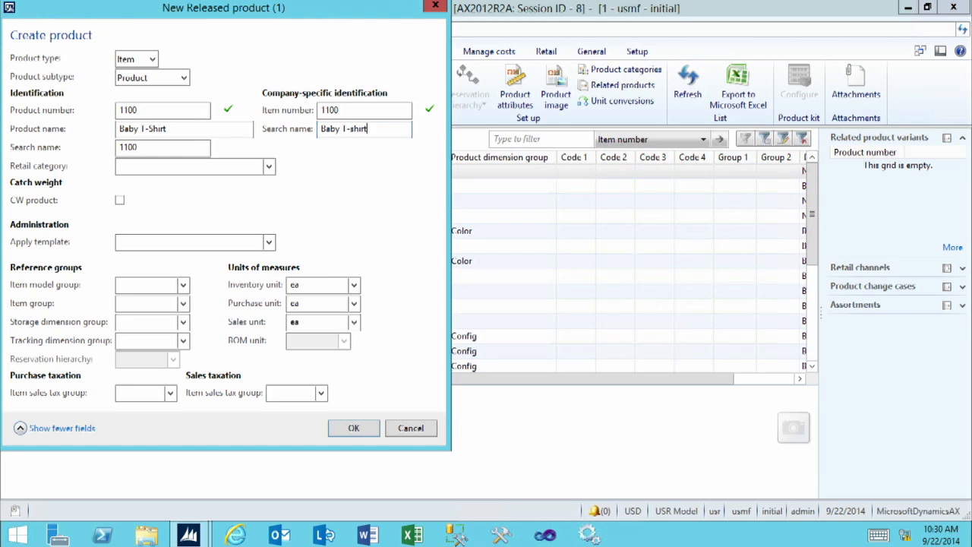
# Step: Set the new product's item model group to FIFO and its item group to Audio
pyautogui.click(160, 286)
pyautogui.click(183, 285)
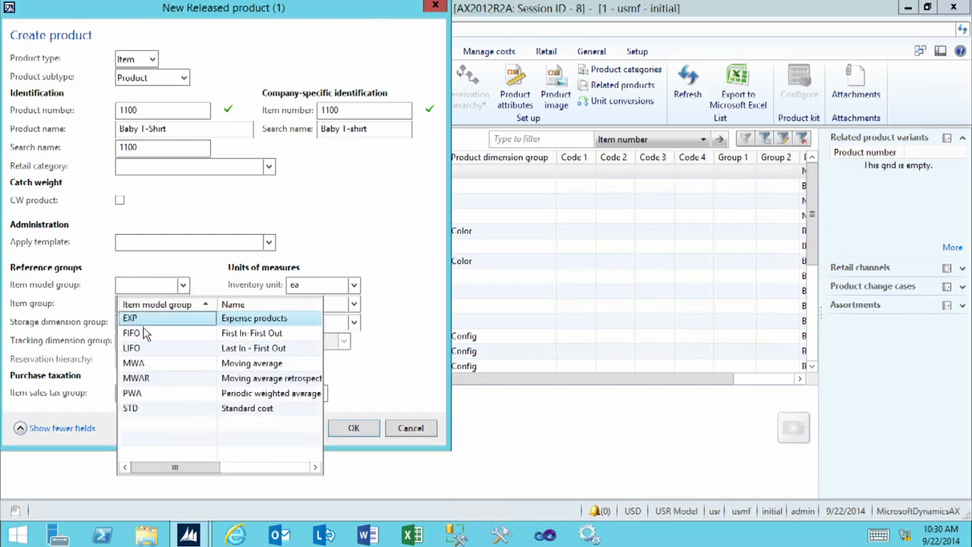
pyautogui.click(144, 334)
pyautogui.click(134, 304)
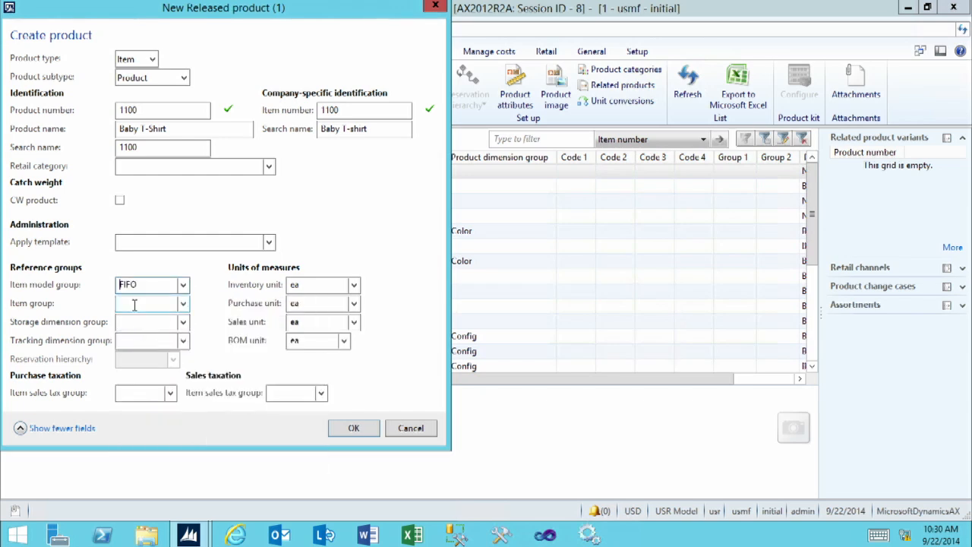
pyautogui.click(183, 304)
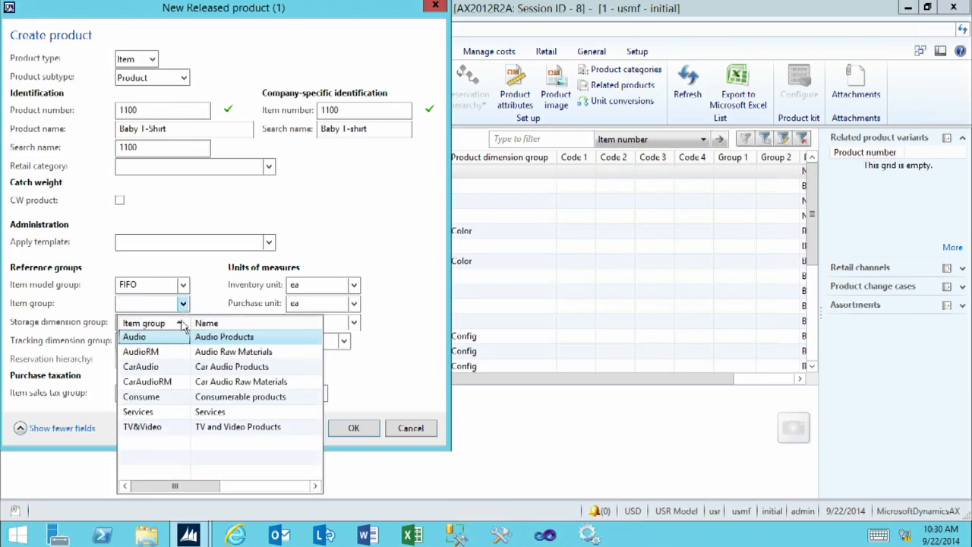
pyautogui.click(152, 337)
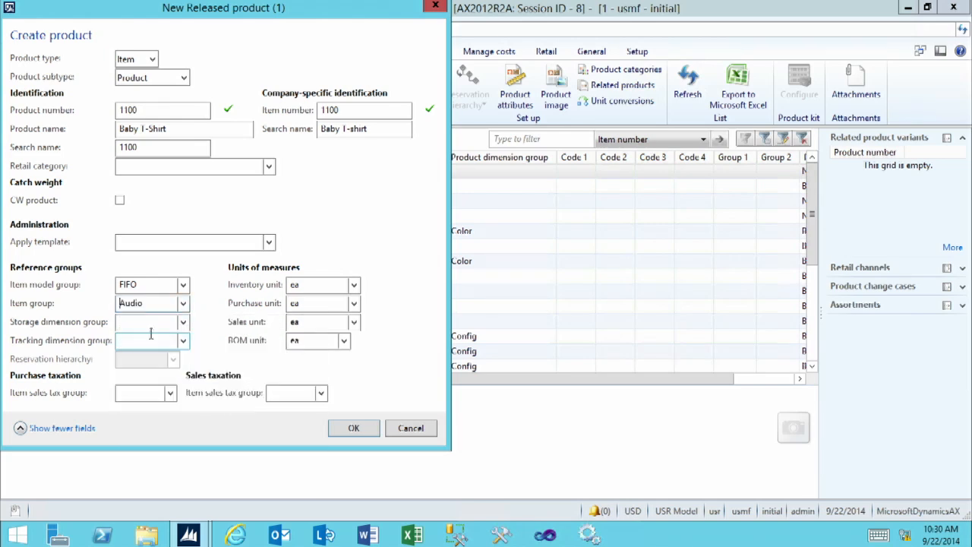
# Step: Set the storage dimension group to Site and the tracking dimension group to None, and confirm the new product
pyautogui.click(183, 322)
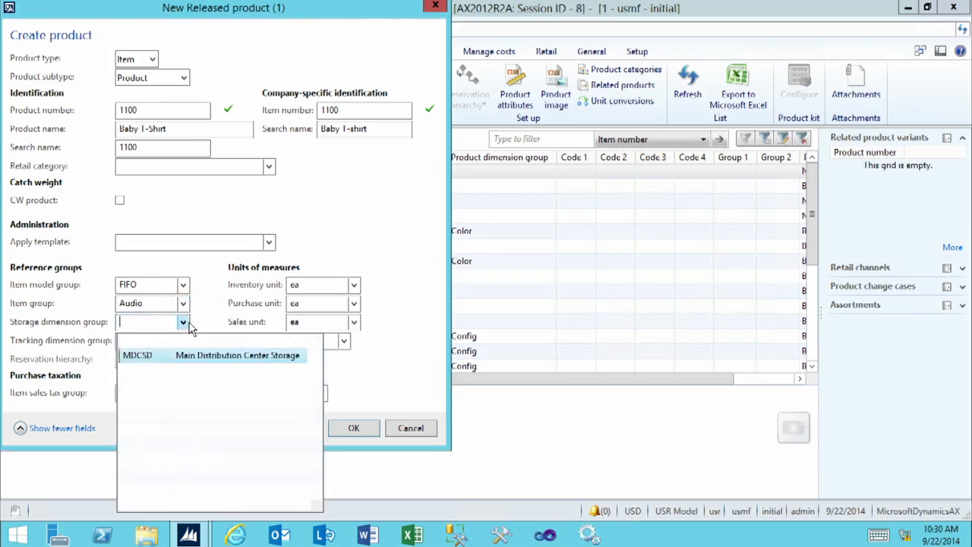
pyautogui.click(151, 371)
pyautogui.click(147, 341)
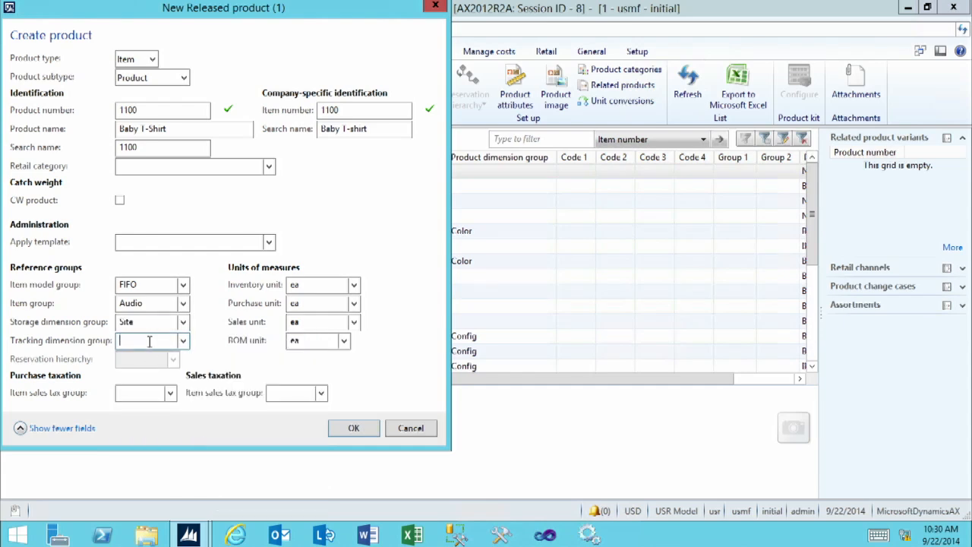
pyautogui.click(183, 341)
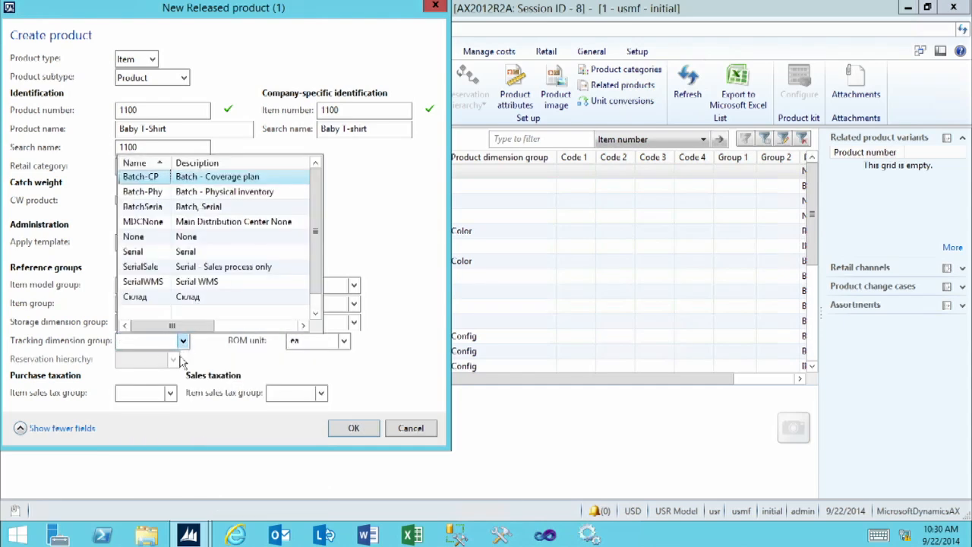
pyautogui.click(140, 238)
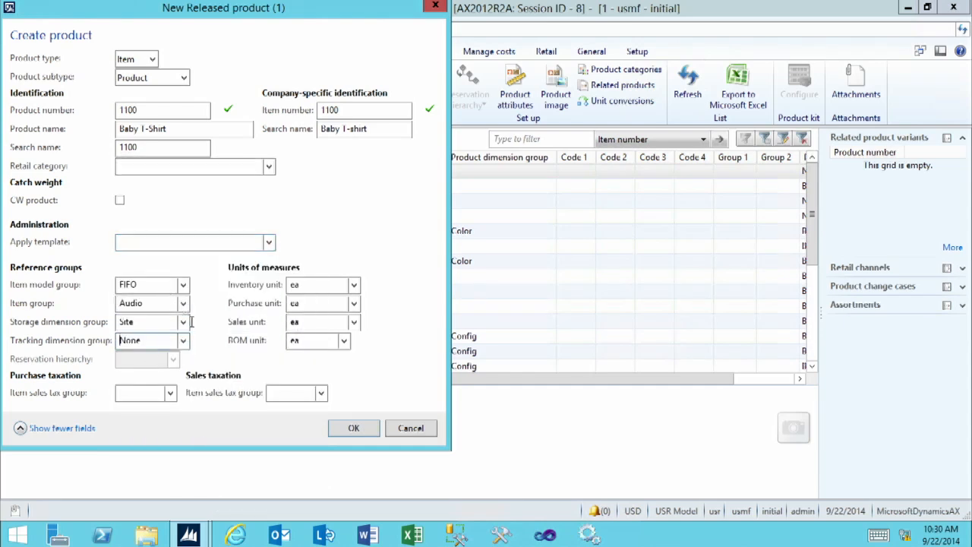
pyautogui.click(355, 429)
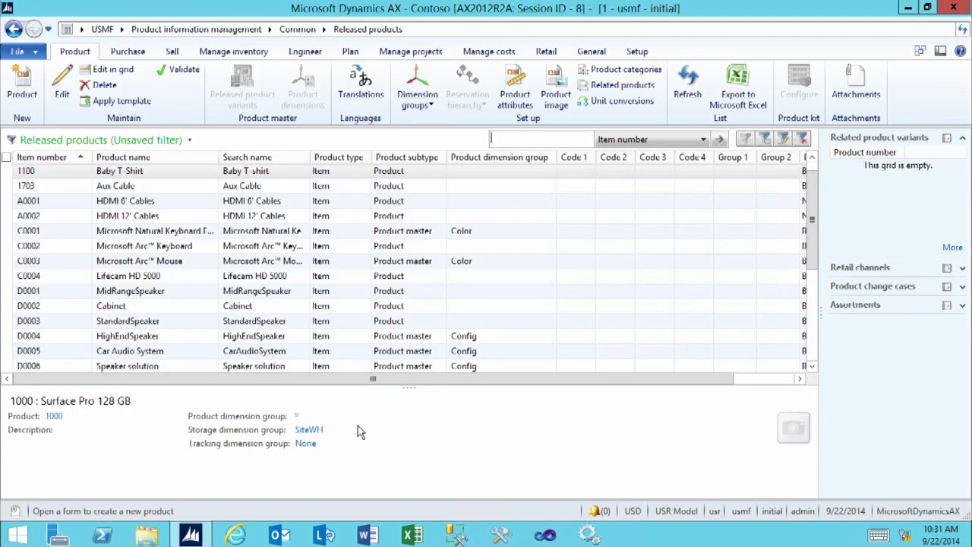
# Step: Open the product categories of product 1100 and choose Retail Product Category as the category hierarchy
pyautogui.click(34, 174)
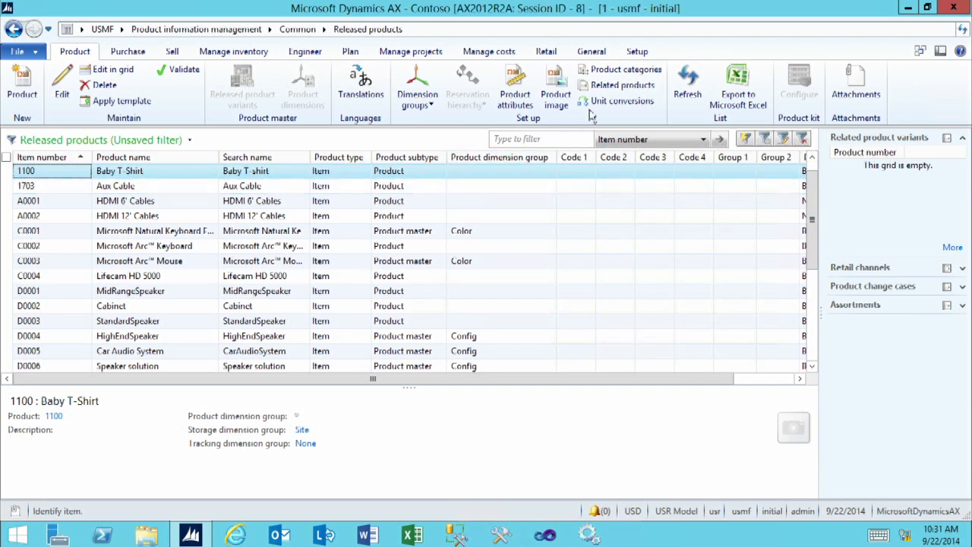
pyautogui.click(608, 72)
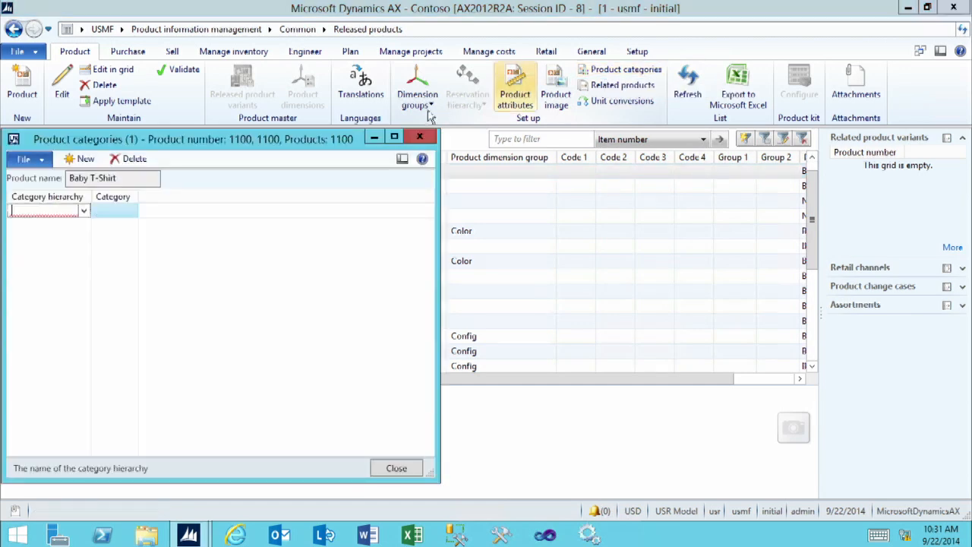
pyautogui.click(83, 213)
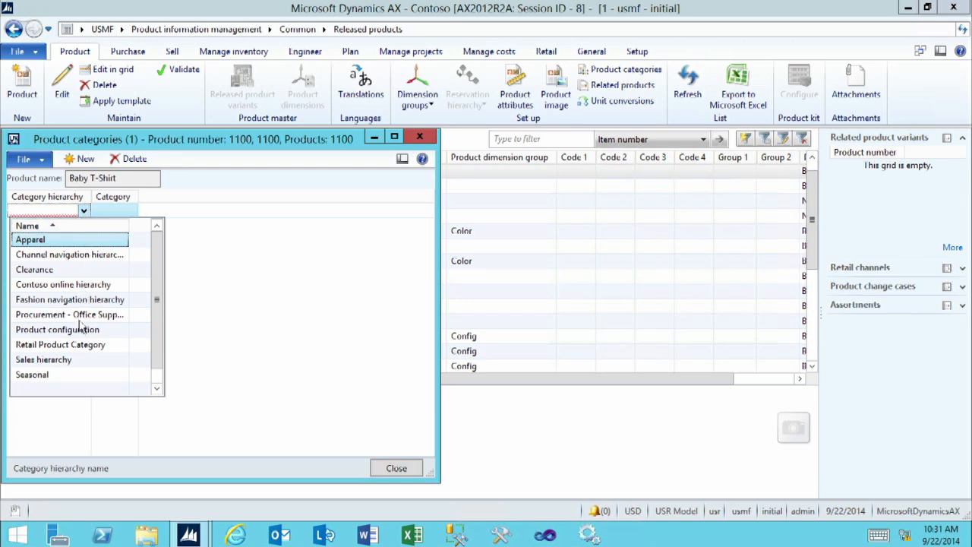
pyautogui.click(79, 346)
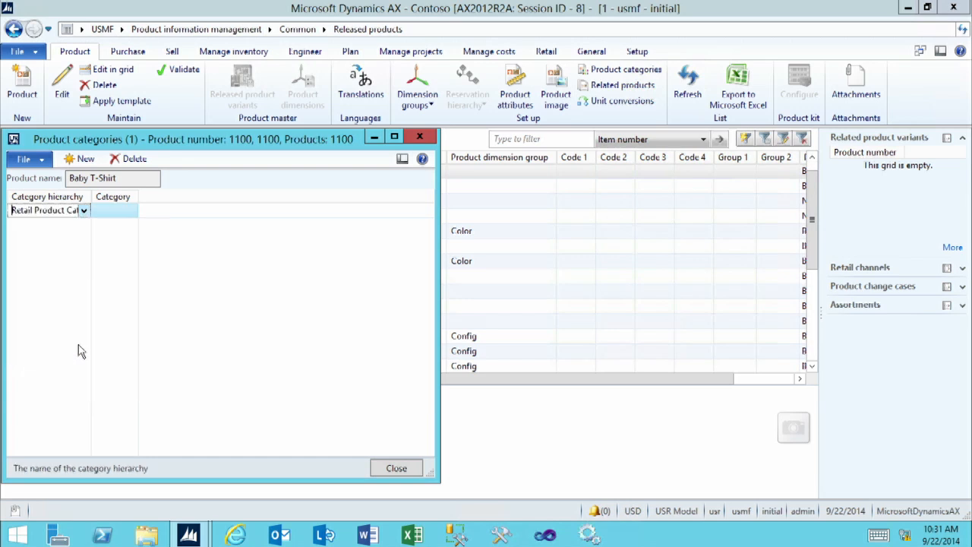
# Step: Assign the Baby T-Shirt to the Men's Shirts category under Apparel and Footwear, Apparel, Men's Apparel, and close the product categories
pyautogui.click(118, 211)
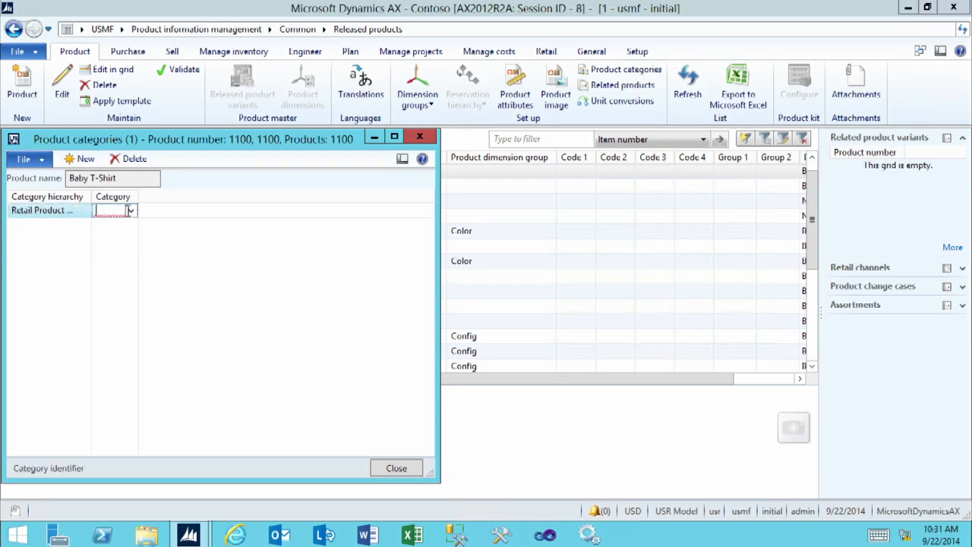
pyautogui.click(131, 211)
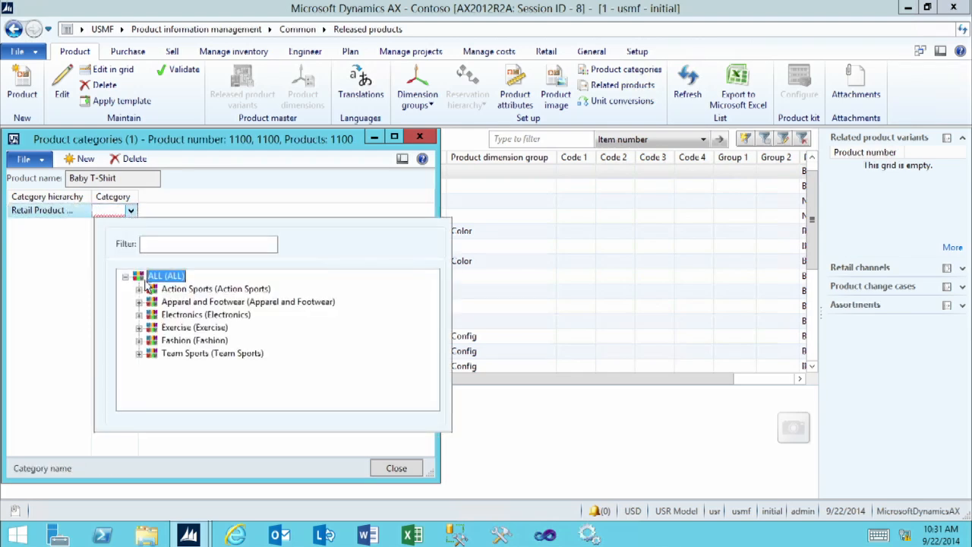
pyautogui.click(138, 302)
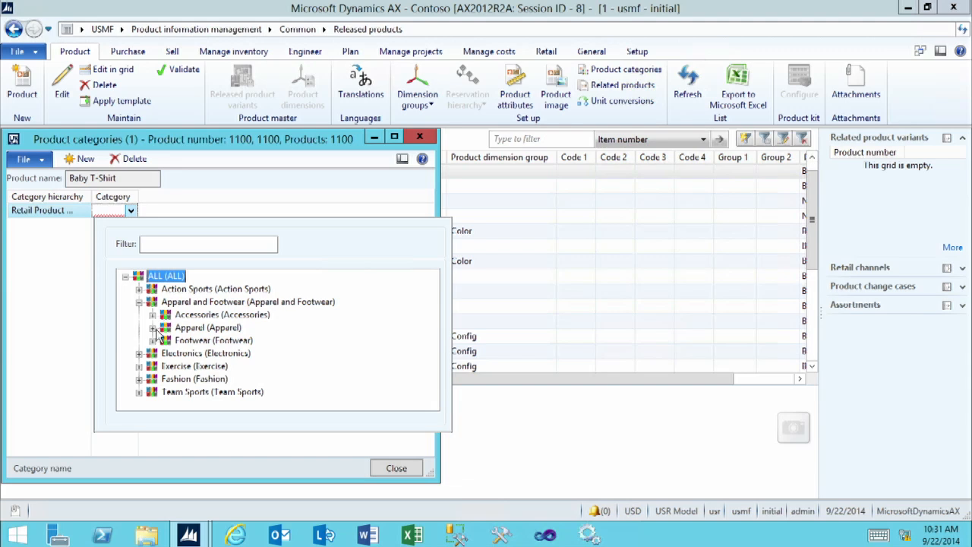
pyautogui.click(153, 327)
pyautogui.click(167, 353)
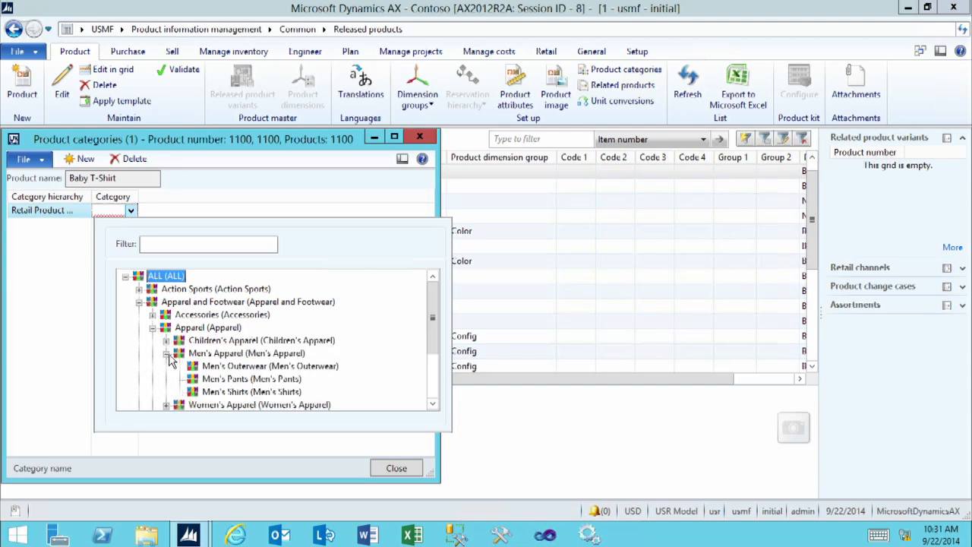
pyautogui.doubleClick(223, 392)
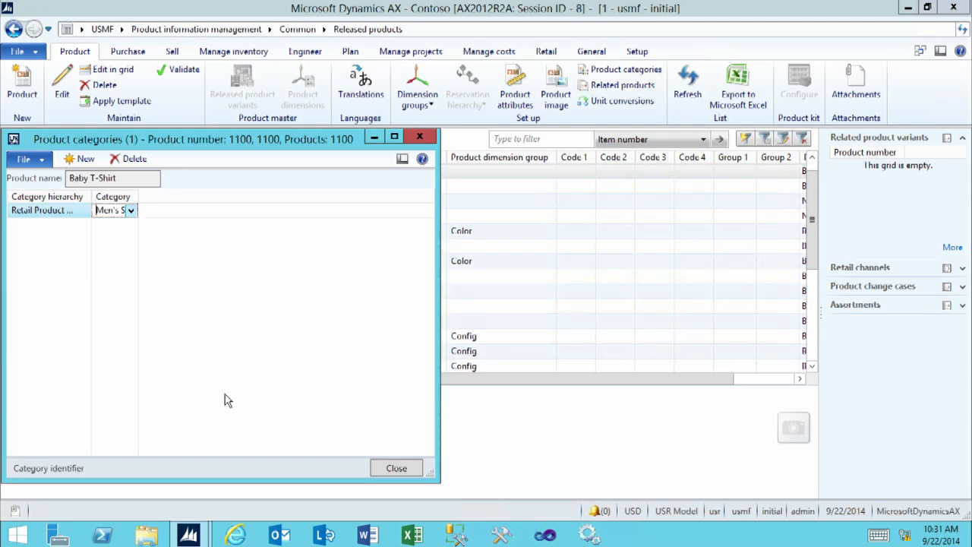
pyautogui.click(409, 470)
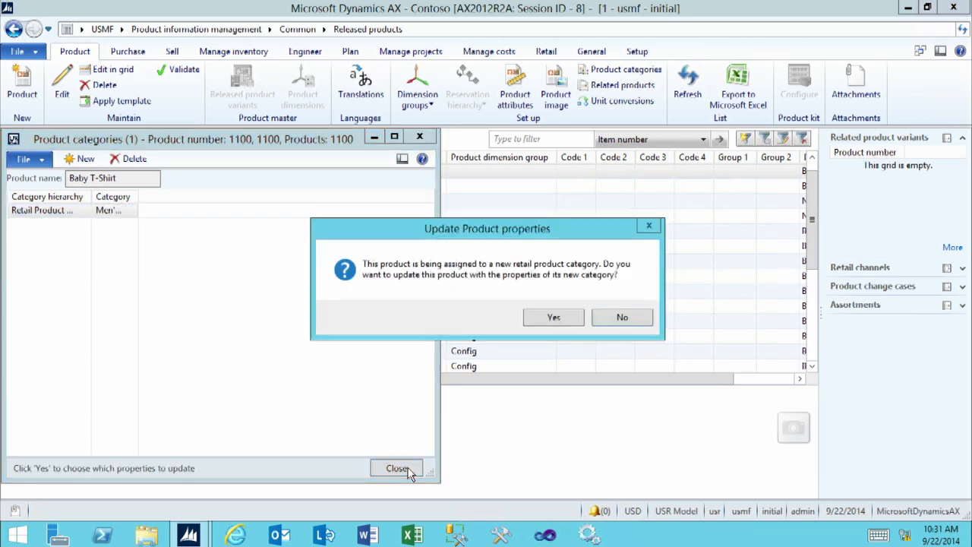
# Step: Accept updating the product with its new category's properties, applying all available properties
pyautogui.click(553, 322)
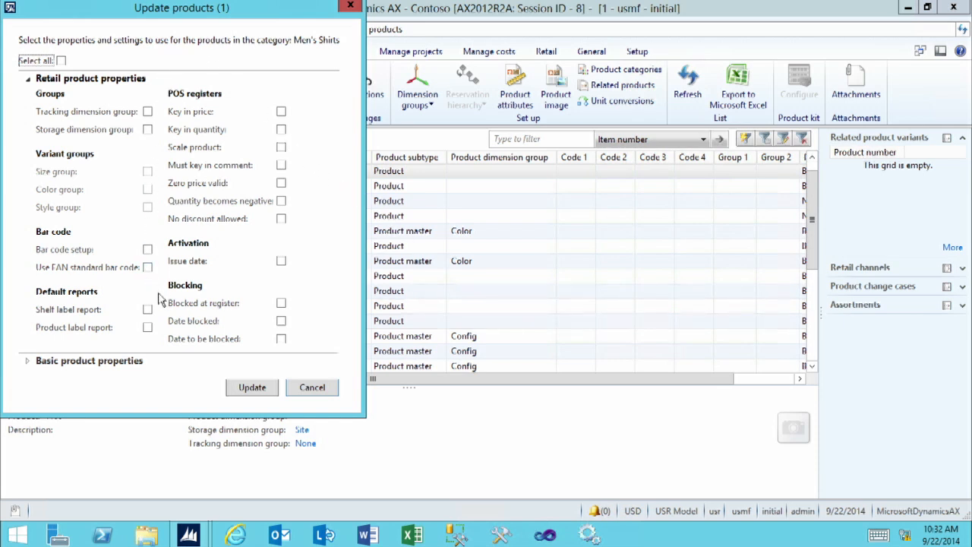
pyautogui.click(61, 61)
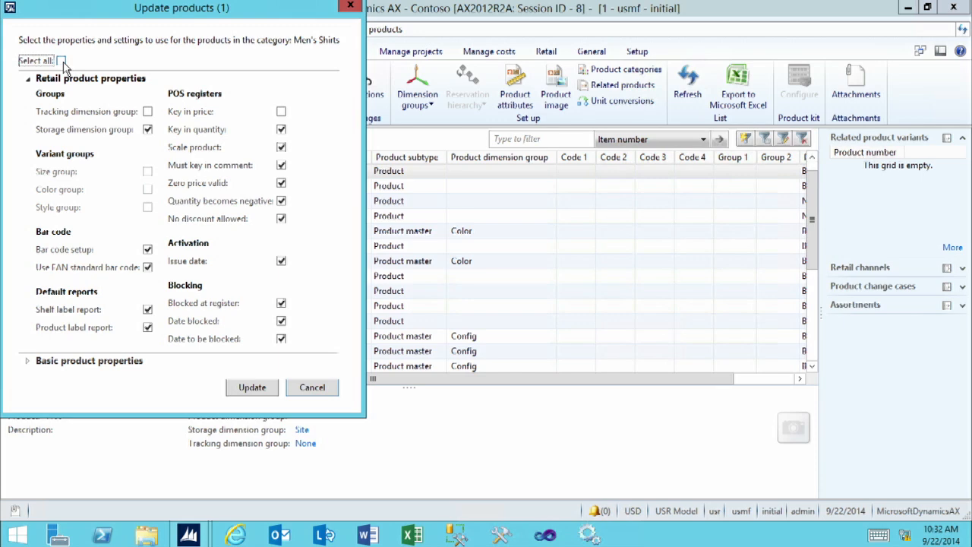
pyautogui.click(250, 389)
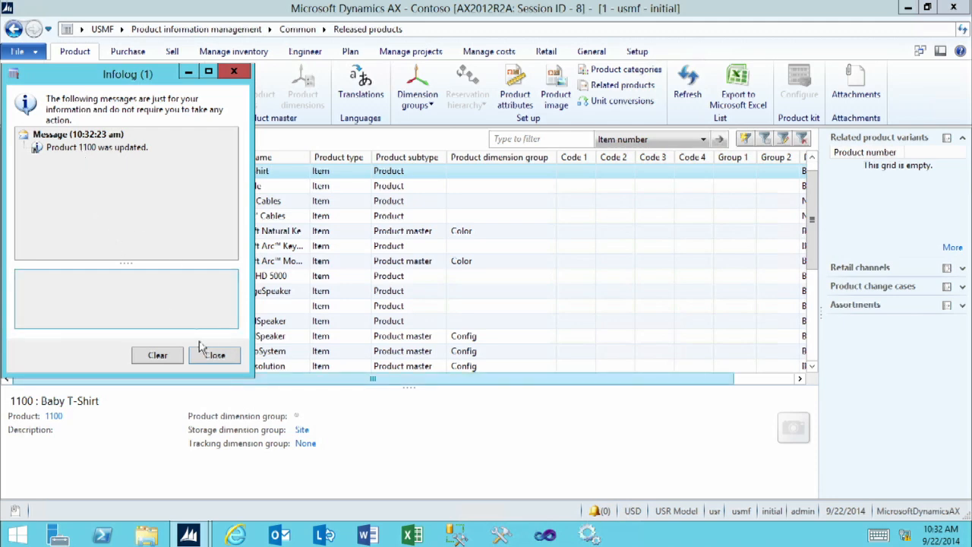
pyautogui.click(215, 355)
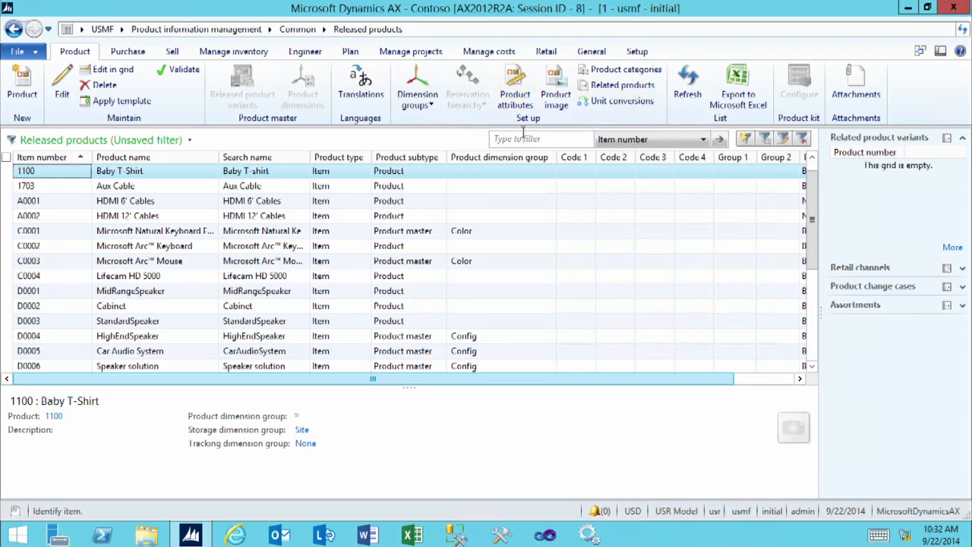
# Step: Check the product attribute values of the Baby T-Shirt
pyautogui.click(515, 97)
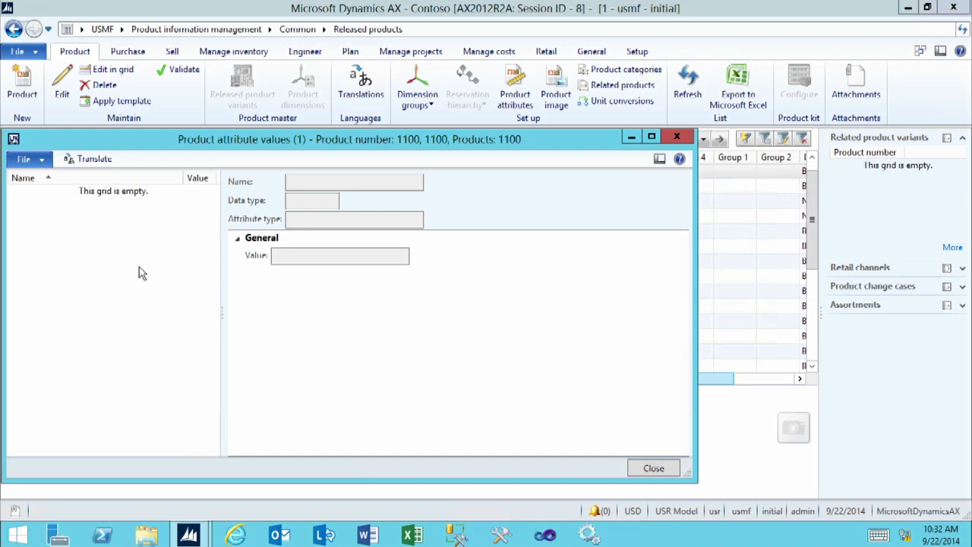
pyautogui.click(646, 470)
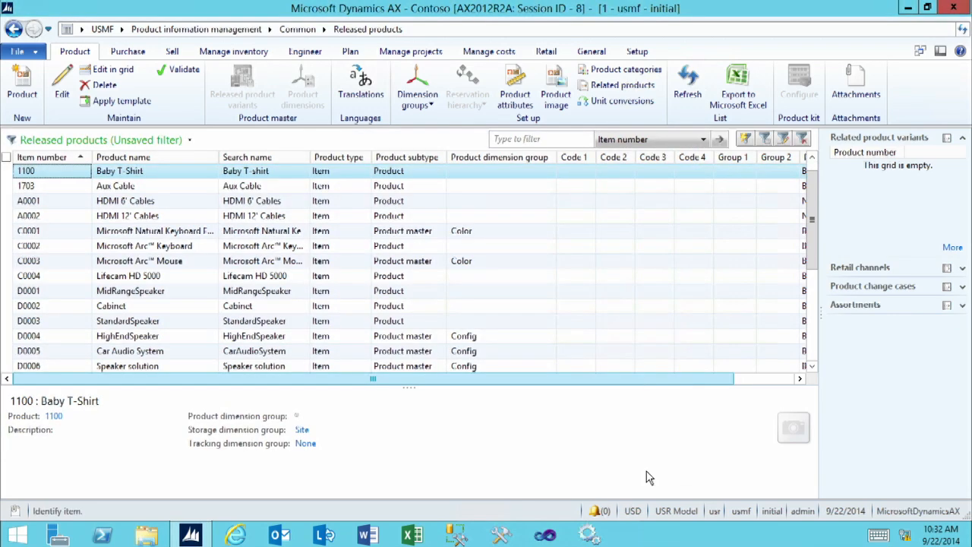
# Step: Change the Baby T-Shirt's retail category to Children's Shirts under Apparel, Children's Apparel, and close the product categories
pyautogui.click(630, 70)
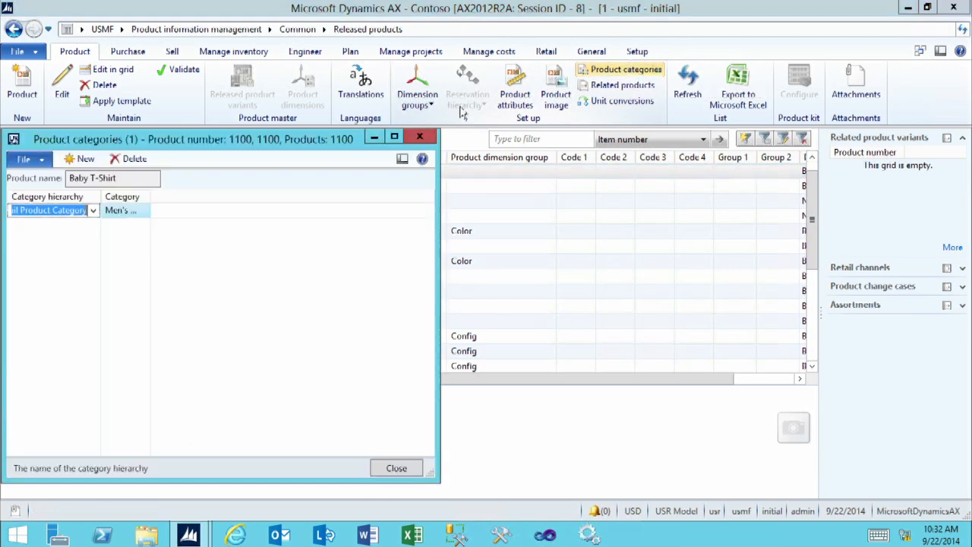
pyautogui.click(125, 212)
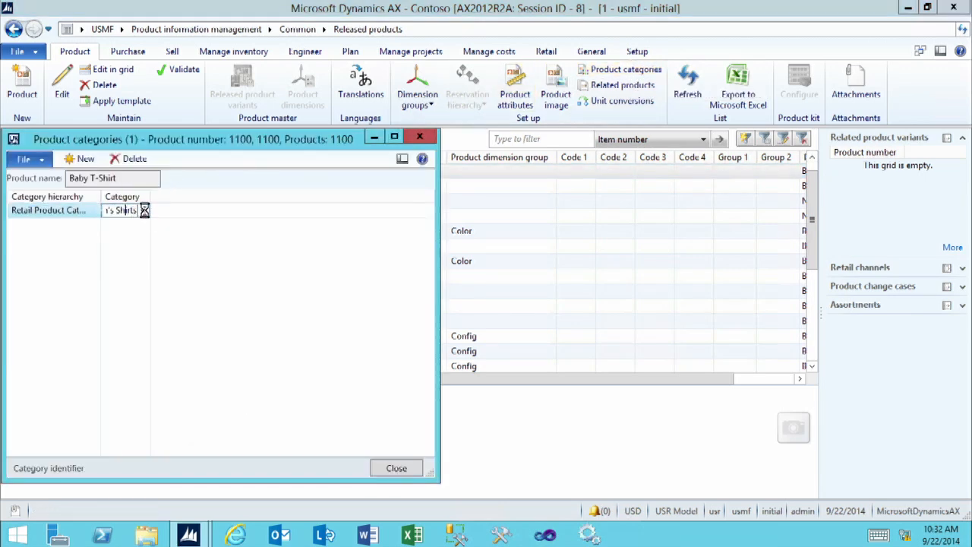
pyautogui.click(143, 210)
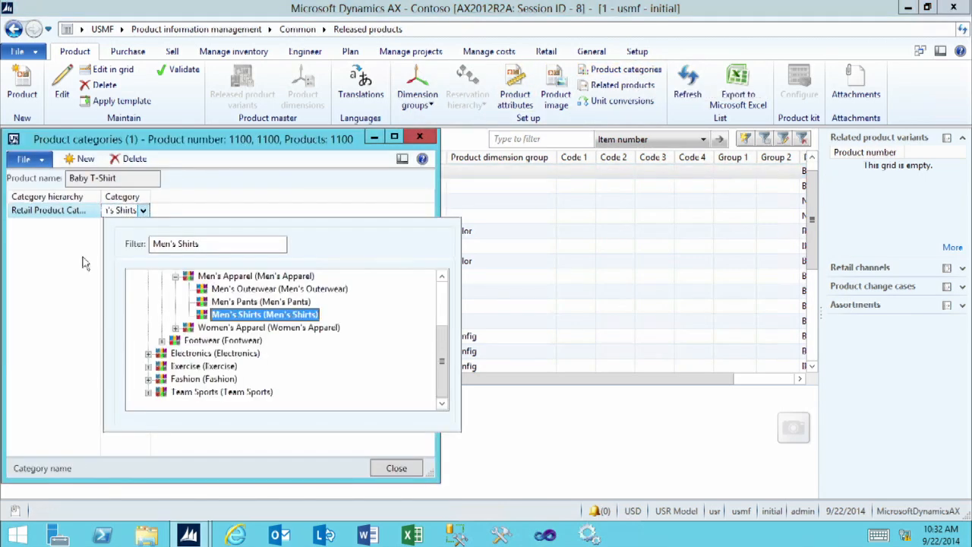
pyautogui.click(175, 277)
pyautogui.click(176, 302)
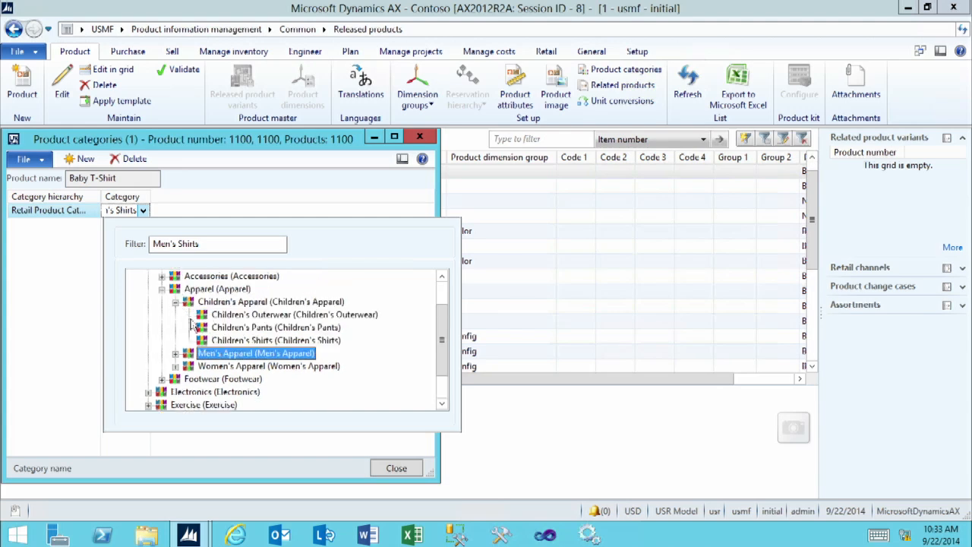
pyautogui.click(251, 345)
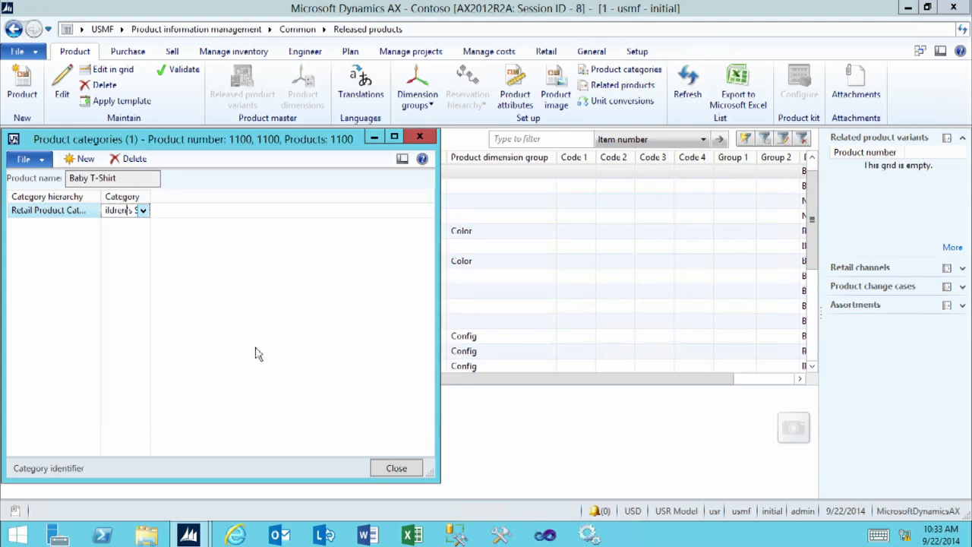
pyautogui.click(421, 469)
# Step: Accept updating the product from the Children's Shirts category with all properties selected, and close the information log
pyautogui.click(532, 317)
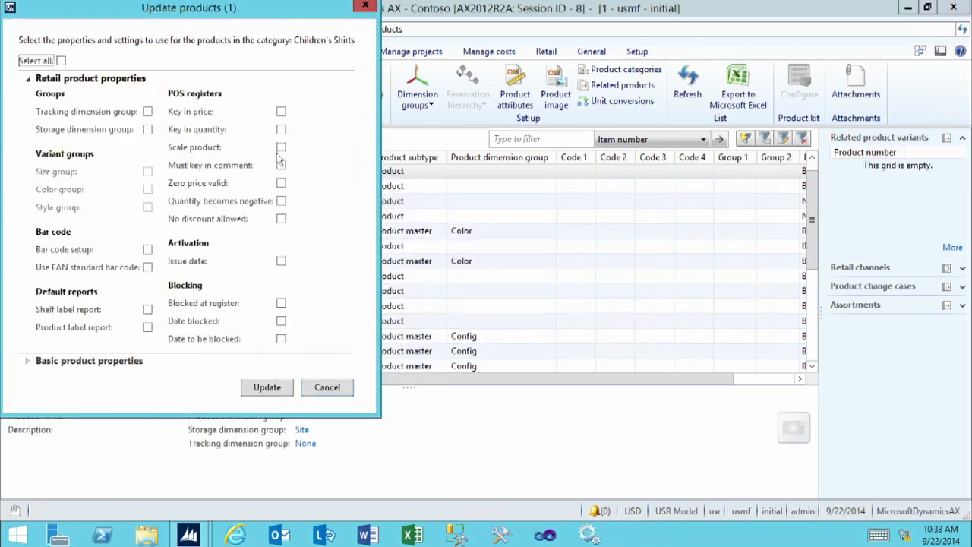
pyautogui.click(61, 60)
pyautogui.click(267, 388)
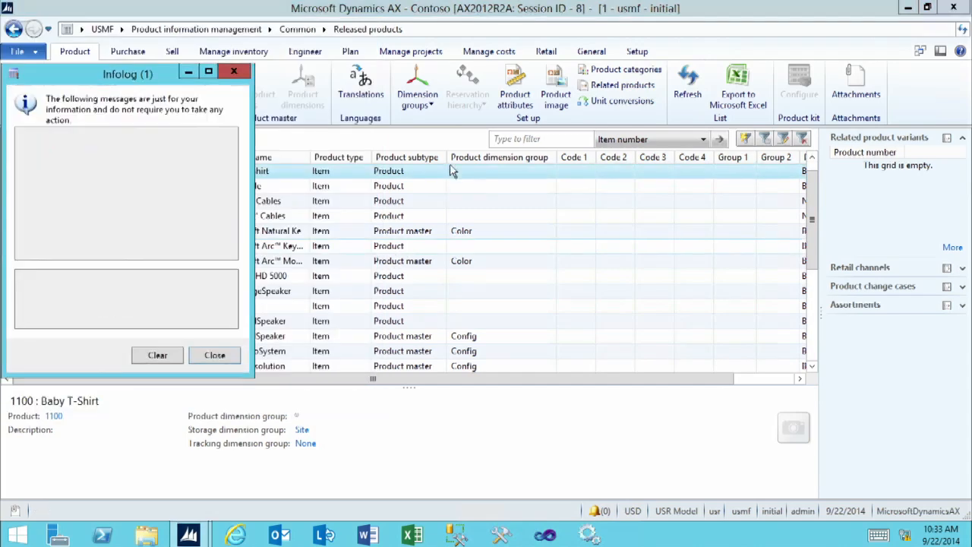
pyautogui.click(215, 355)
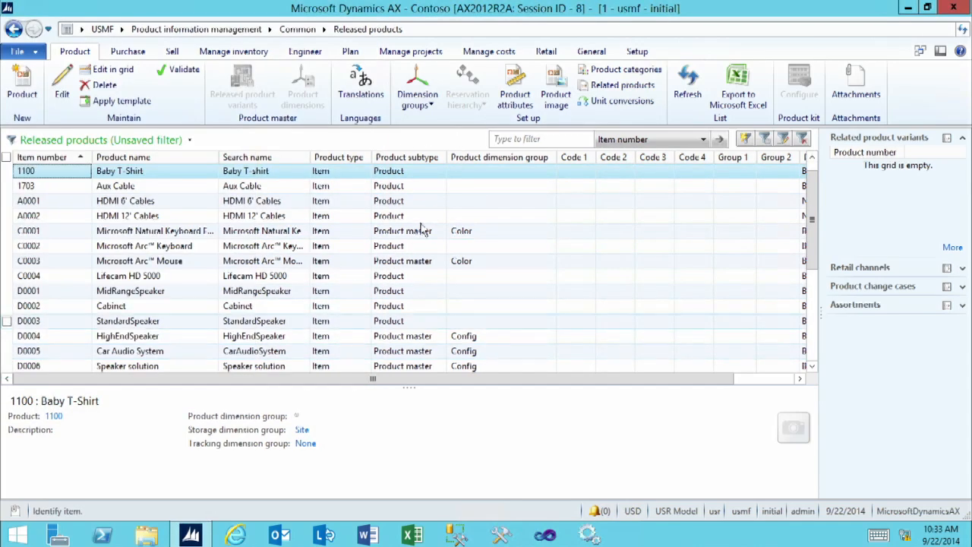
# Step: In the Baby T-Shirt's product attributes, enable Has sleeves, set Sleeve type to Long Sleeve, and close the attribute values
pyautogui.click(515, 97)
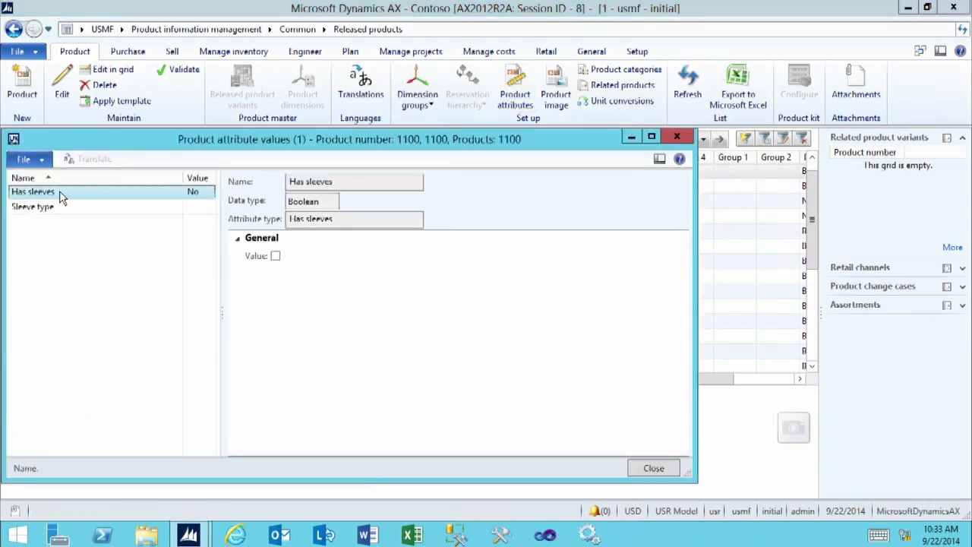
pyautogui.click(275, 257)
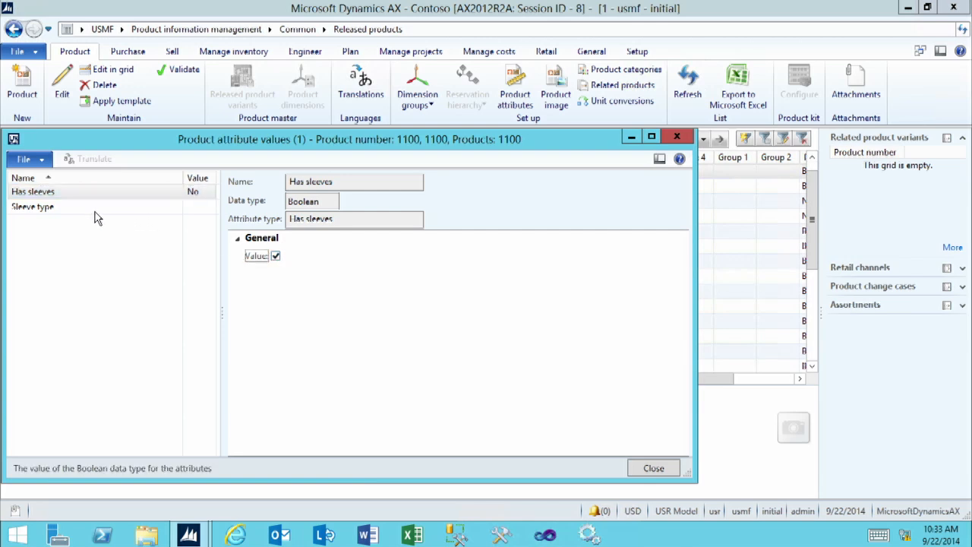
pyautogui.click(53, 207)
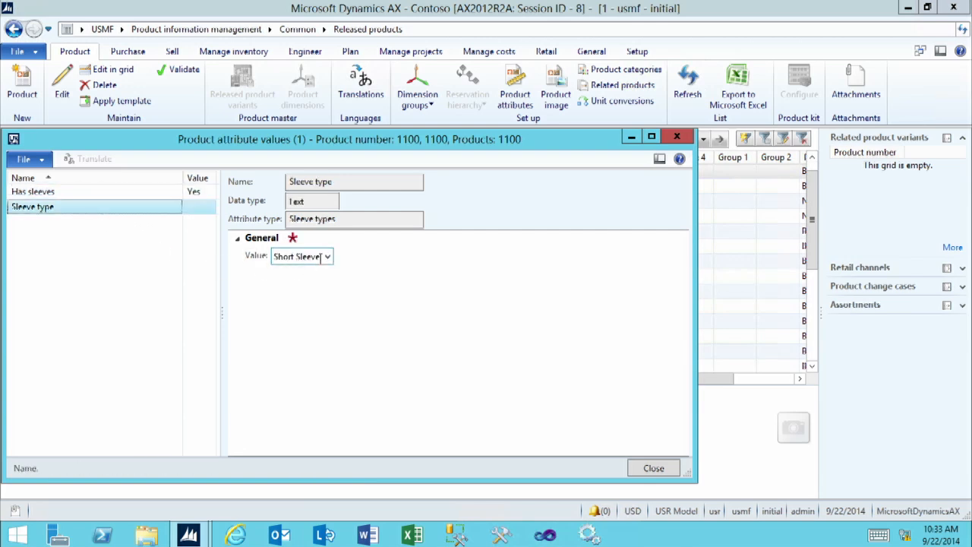
pyautogui.click(327, 256)
pyautogui.click(301, 286)
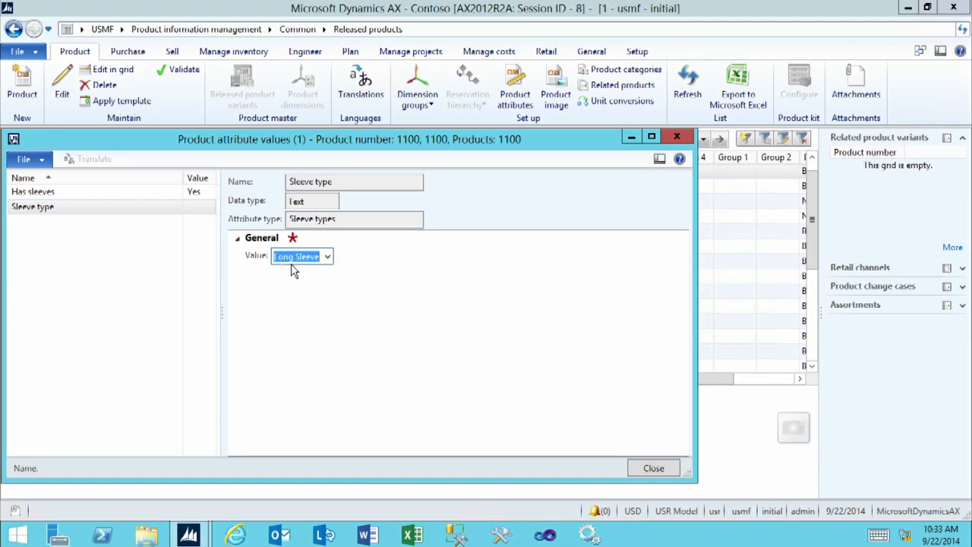
pyautogui.click(654, 469)
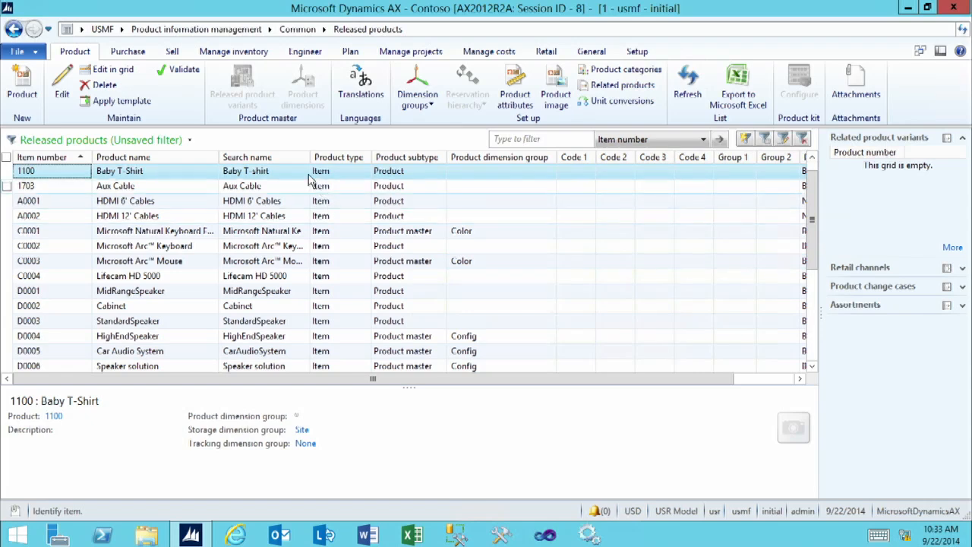